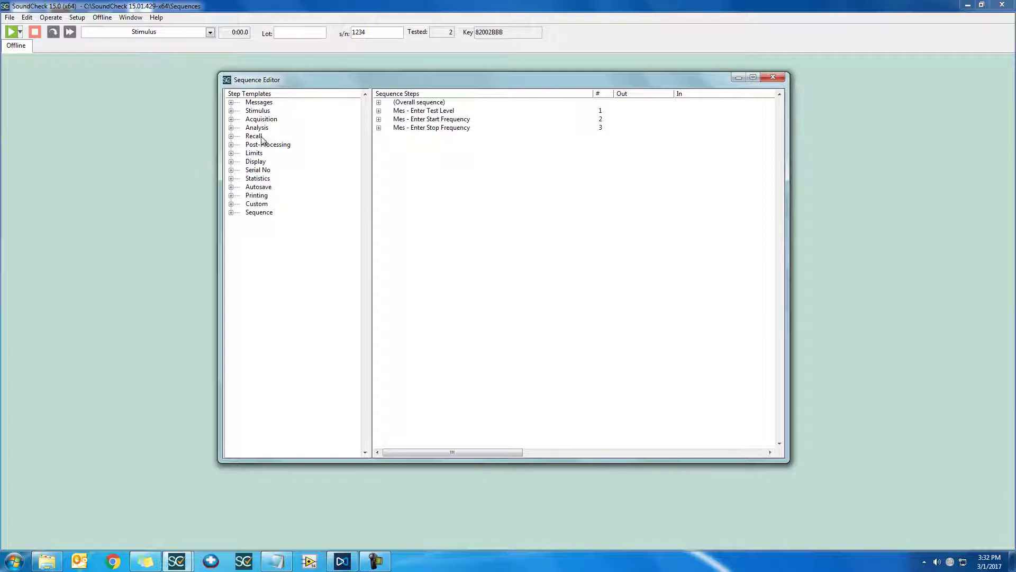
# Step: Add the Stweep - 10k-100Hz (R40) stimulus template to the end of the sequence with output path Amp ch 1, and open its settings
pyautogui.click(231, 111)
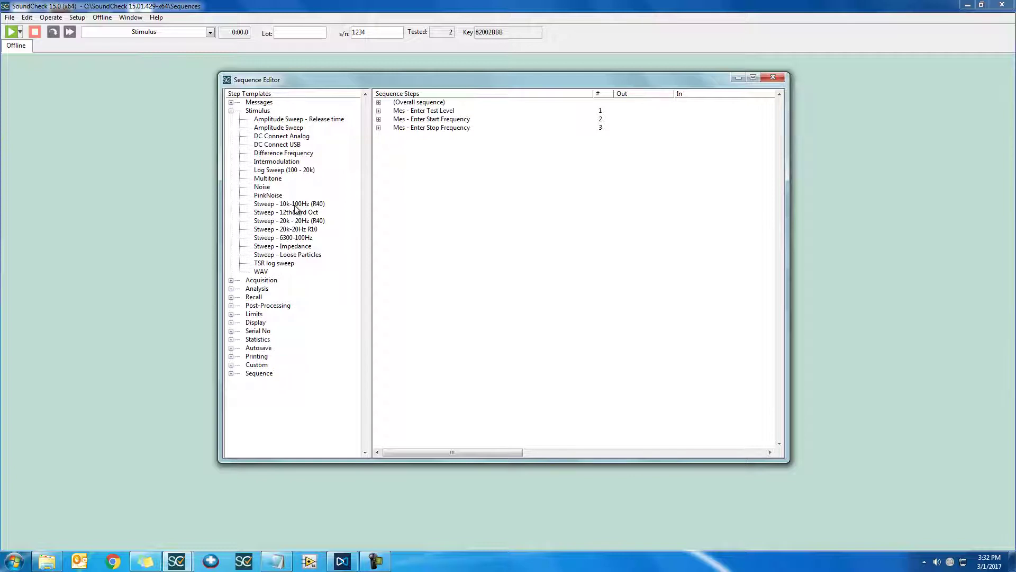
pyautogui.moveTo(295, 209); pyautogui.dragTo(442, 205)
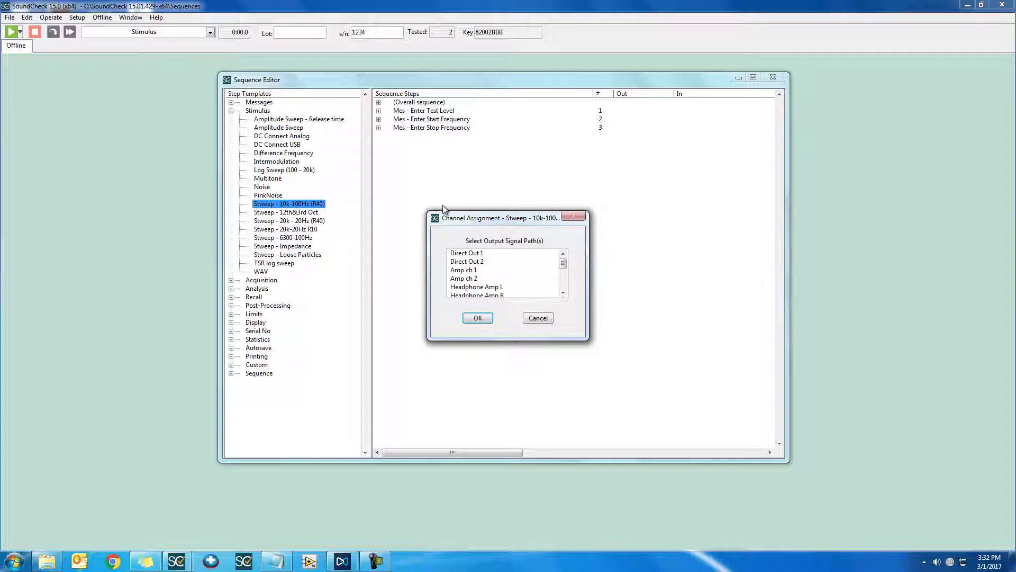
pyautogui.click(506, 270)
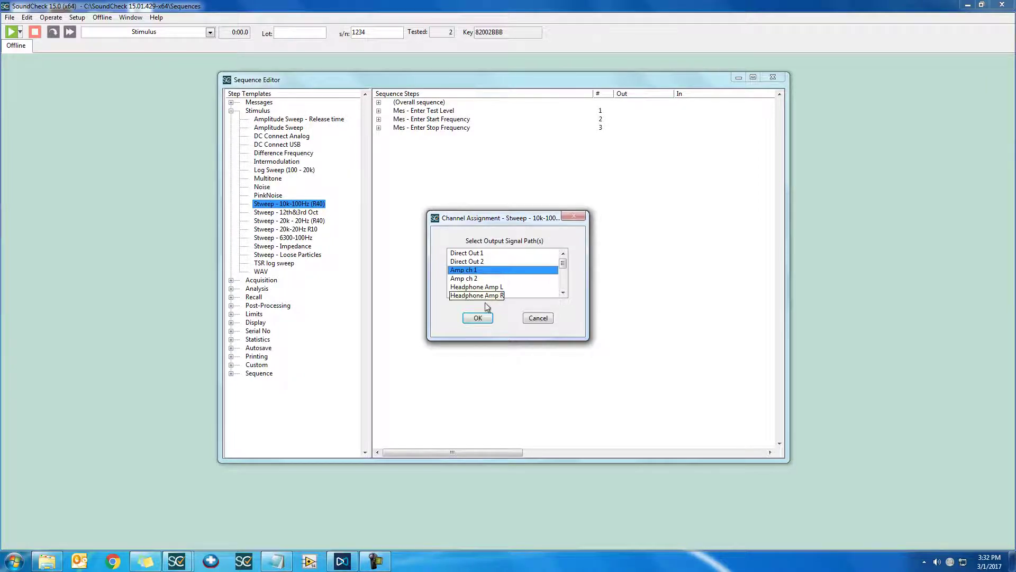
pyautogui.click(479, 318)
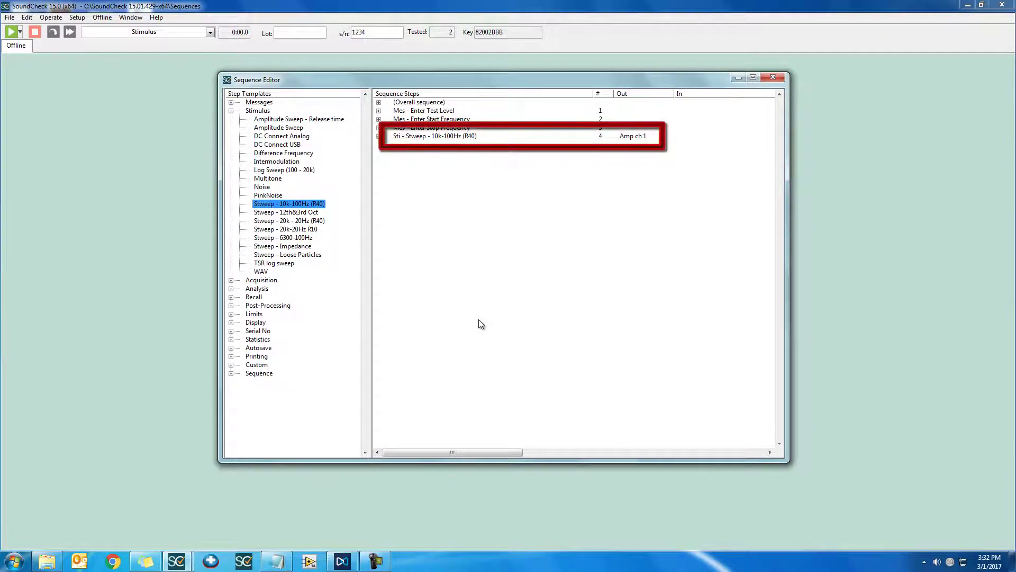
pyautogui.click(461, 135)
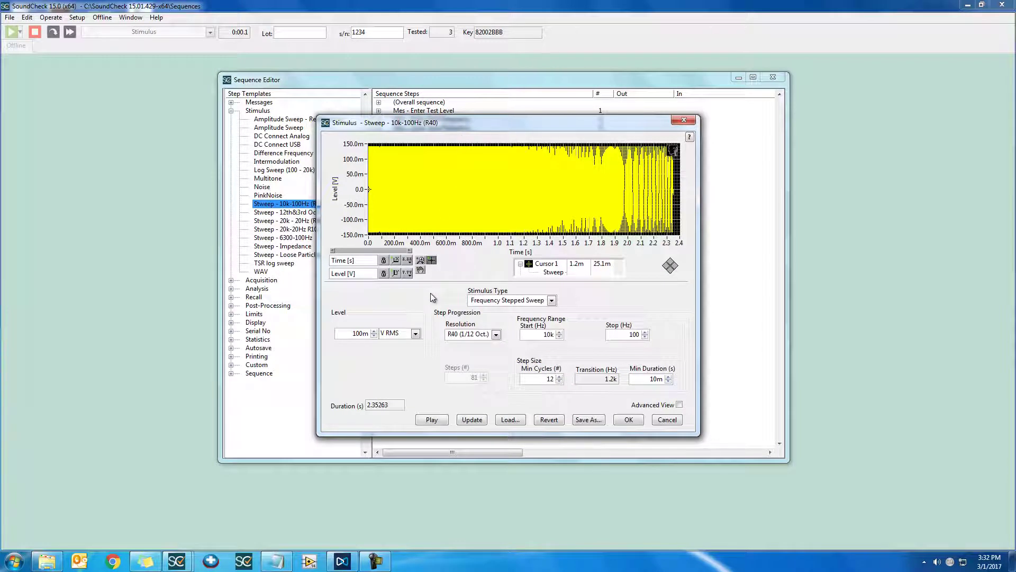
# Step: Try the Frequency Log Sweep, Noise and Two Tone stimulus types, and return to Frequency Stepped Sweep
pyautogui.click(552, 301)
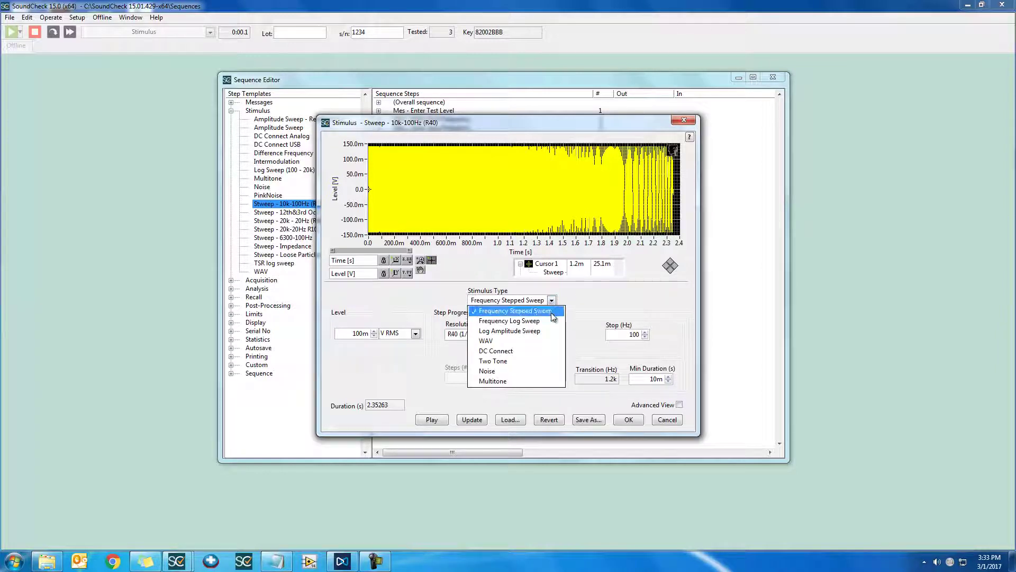
pyautogui.click(554, 323)
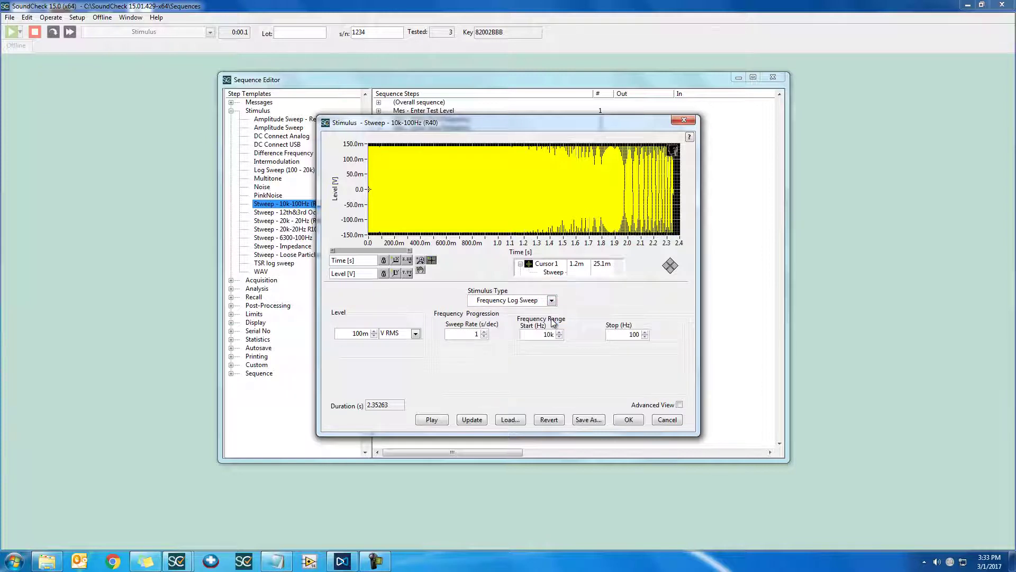
pyautogui.click(551, 301)
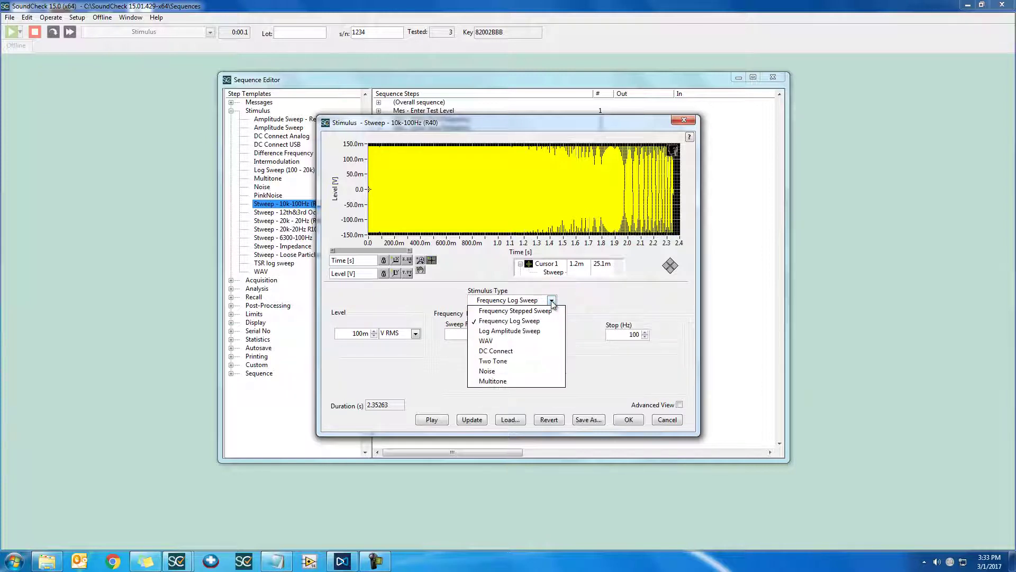
pyautogui.click(552, 373)
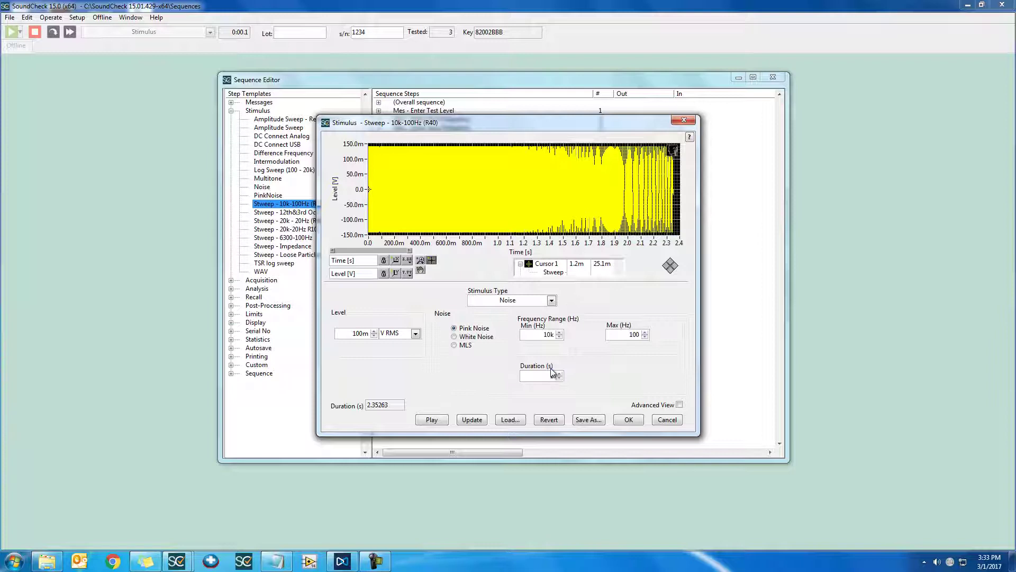
pyautogui.click(551, 300)
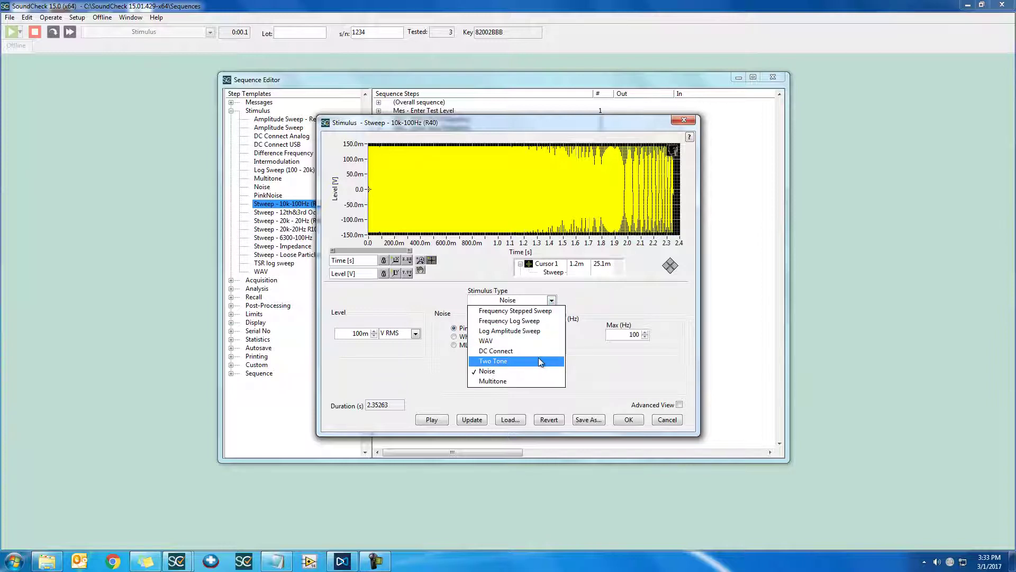
pyautogui.click(538, 358)
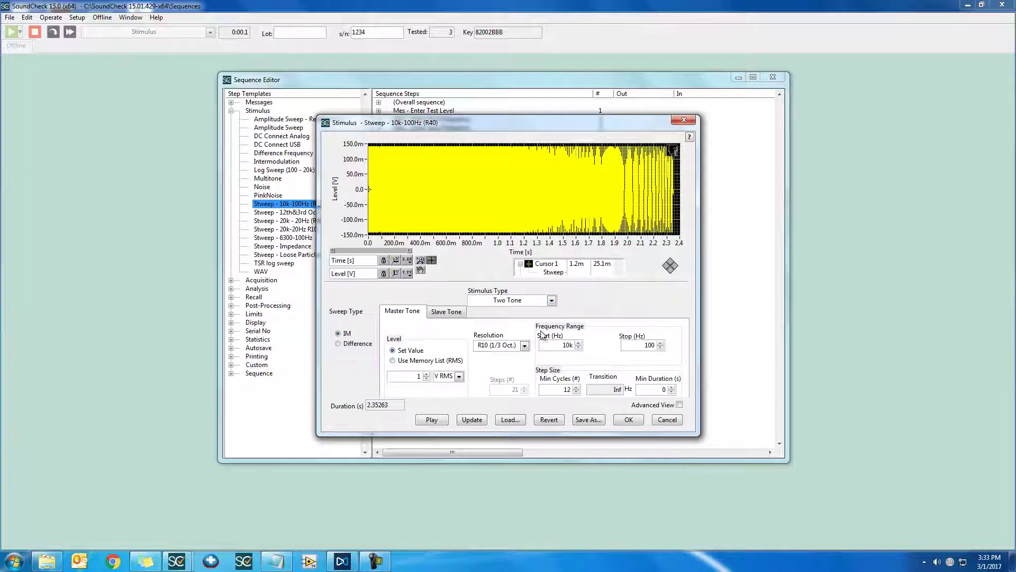
pyautogui.click(551, 302)
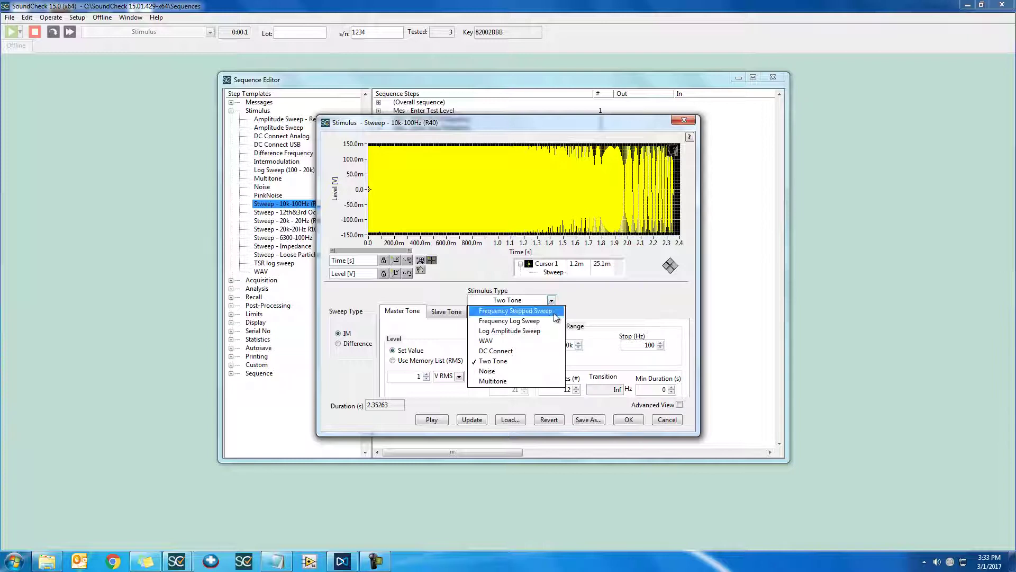
pyautogui.click(524, 311)
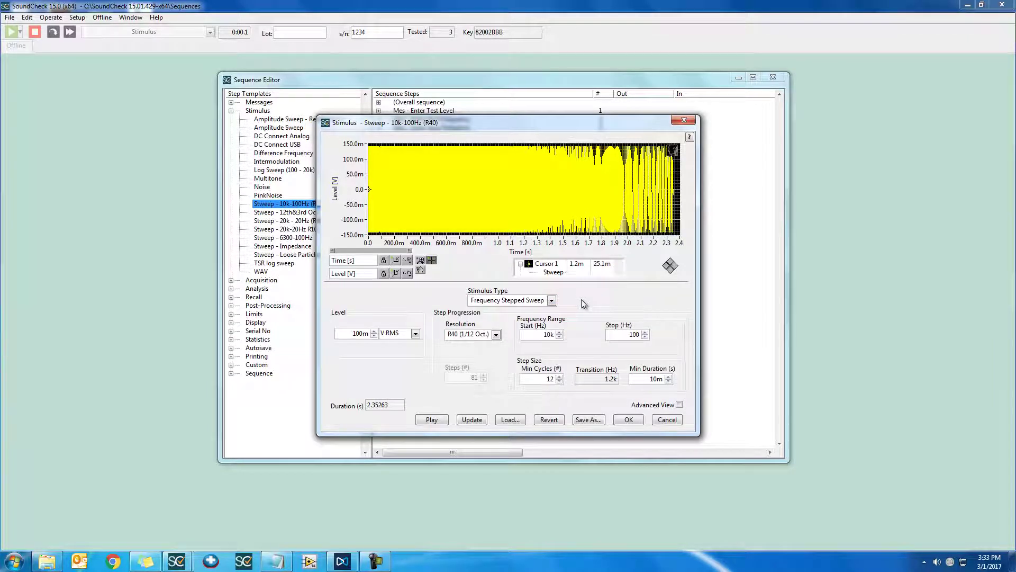
# Step: Show the advanced stimulus settings and save the step under the new name Example Stimulus
pyautogui.click(680, 406)
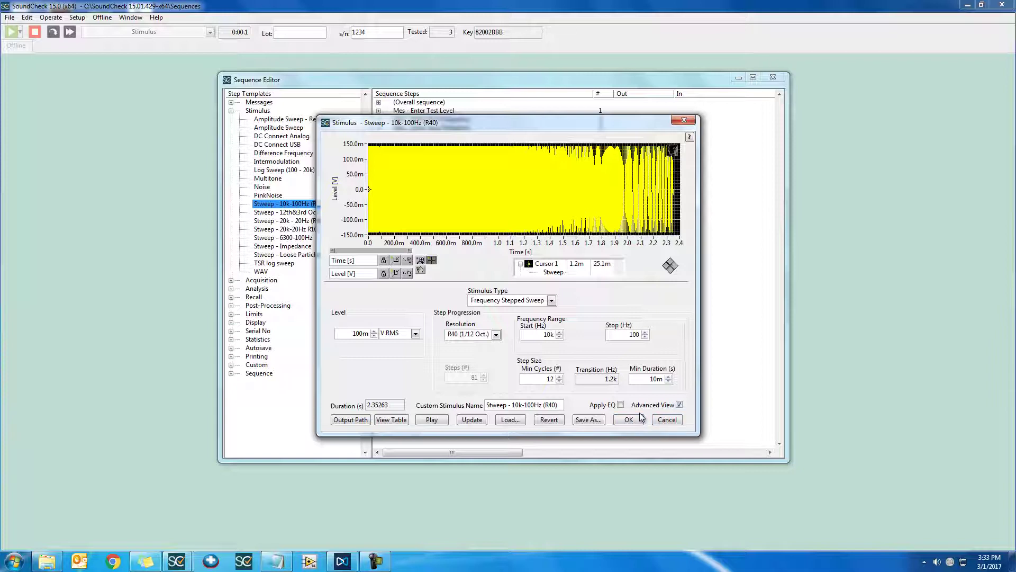
pyautogui.click(588, 420)
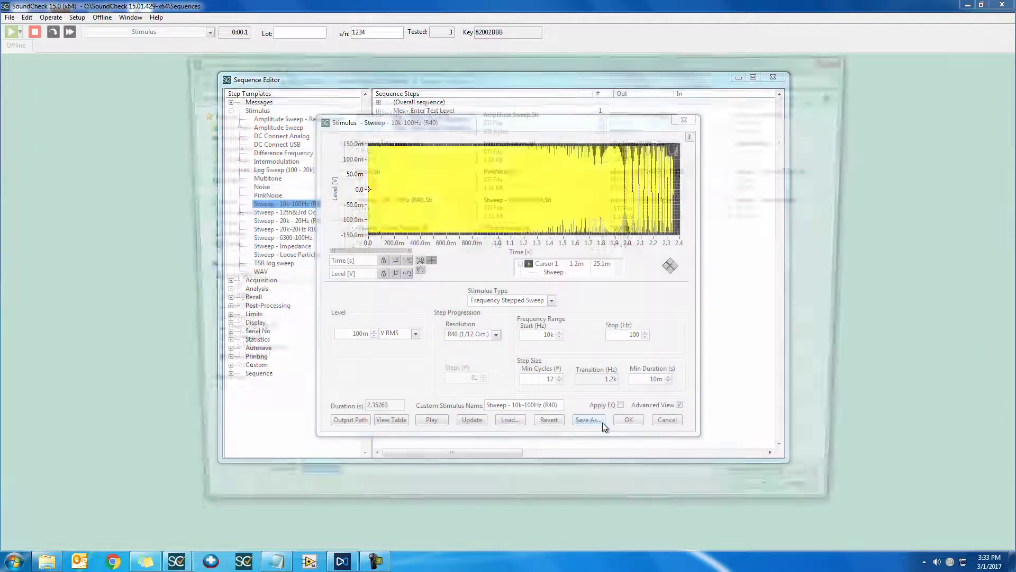
pyautogui.write('Ex')
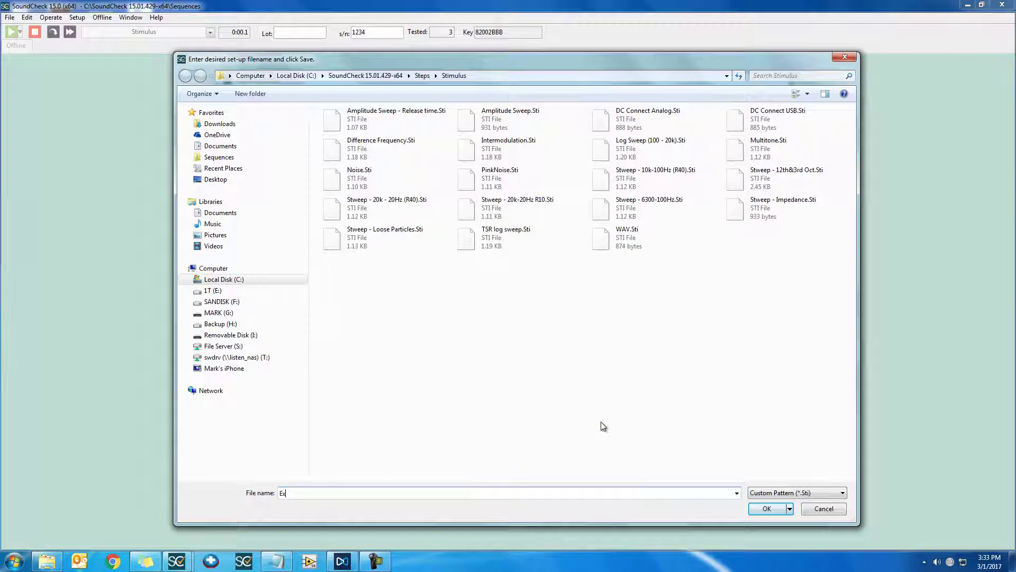
pyautogui.write('ample Stimulus')
pyautogui.click(757, 505)
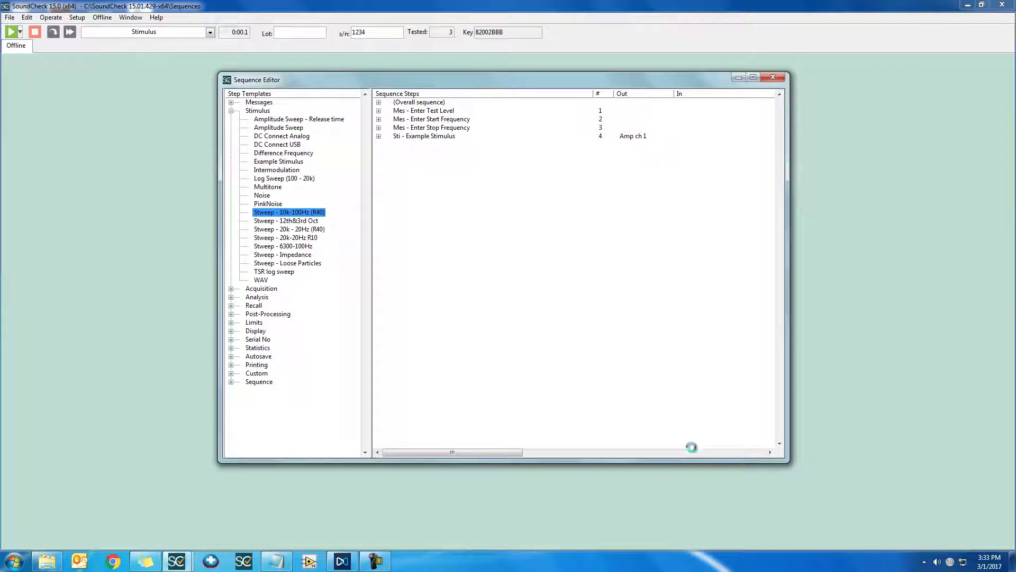
# Step: Find Example Stimulus among the stimulus templates and open the Example Stimulus step of the sequence for editing
pyautogui.click(424, 137)
pyautogui.click(425, 154)
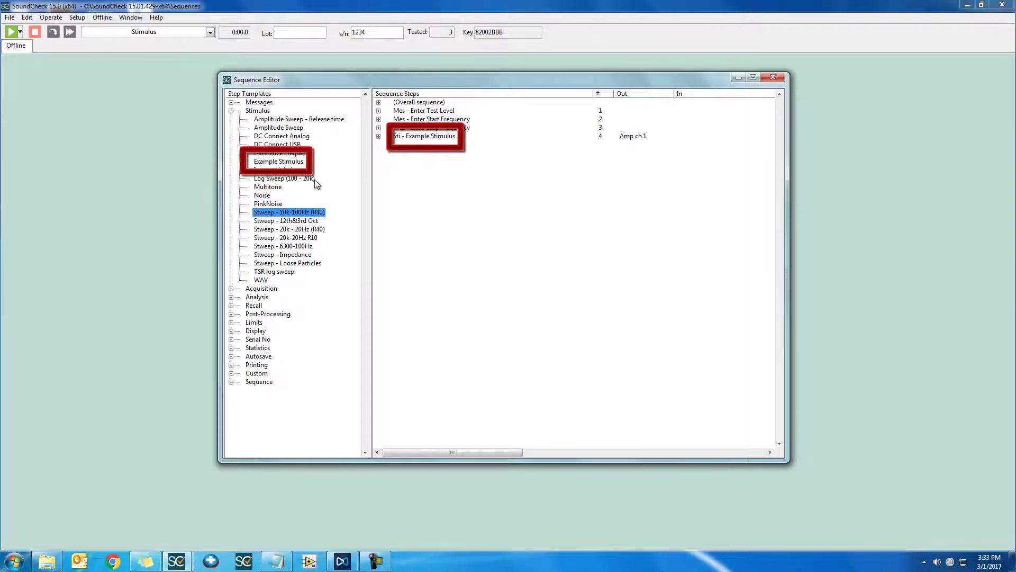
pyautogui.click(290, 164)
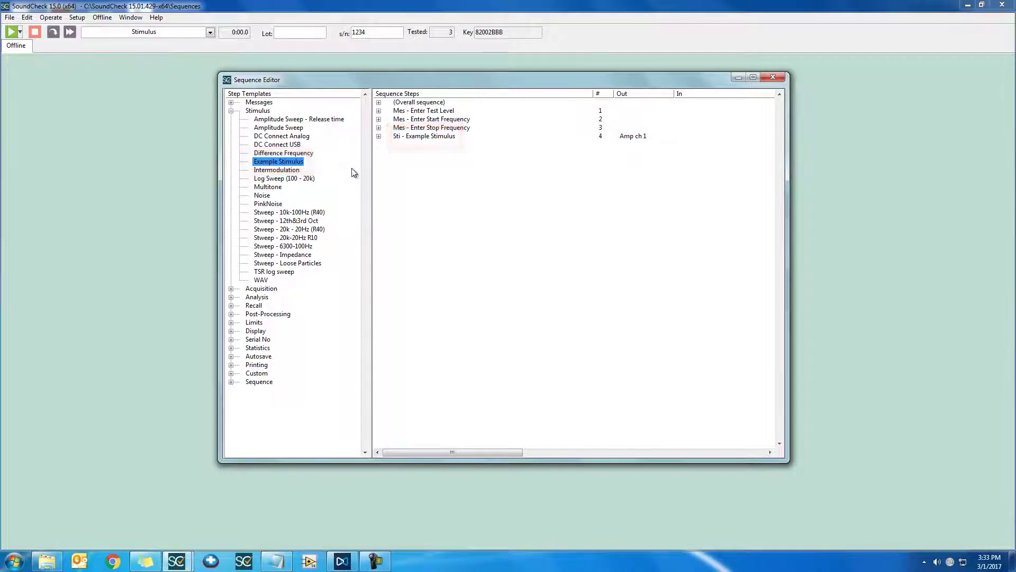
pyautogui.click(434, 140)
pyautogui.doubleClick(431, 137)
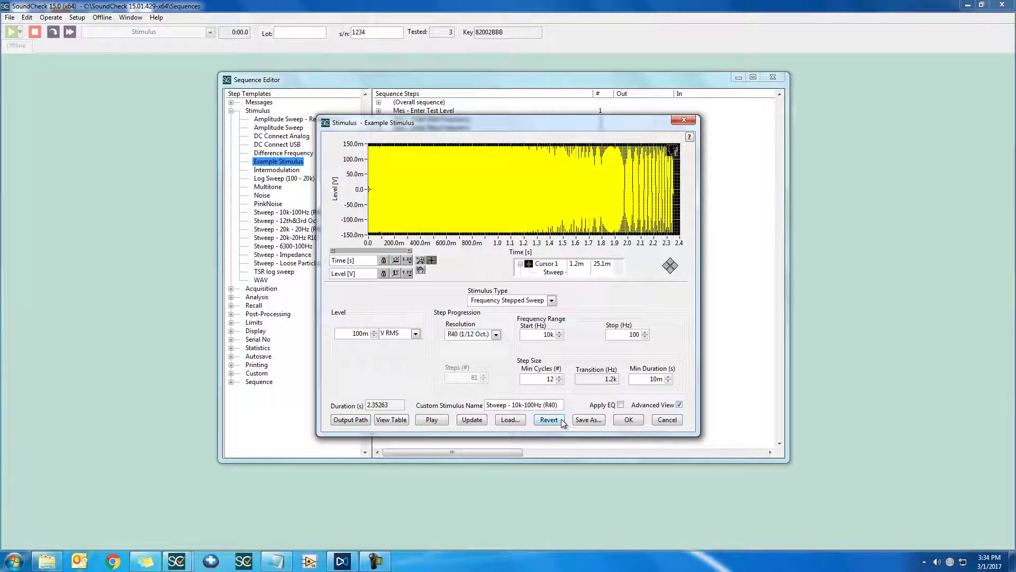
# Step: Try a start frequency of 500 Hz with R10 (1/3 Oct.) resolution, and revert the stimulus to its saved settings
pyautogui.doubleClick(540, 335)
pyautogui.write('500')
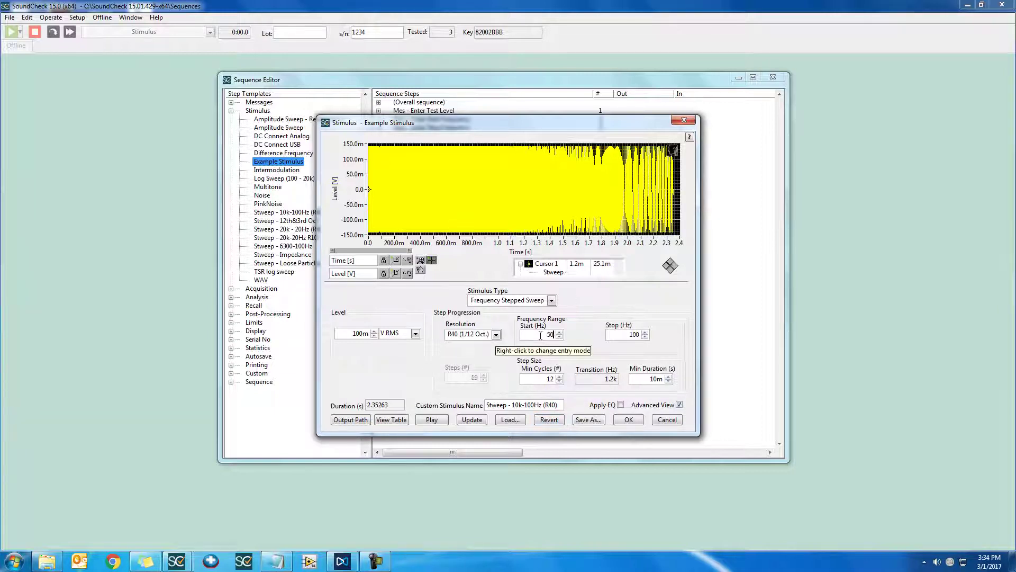
pyautogui.press('Return')
pyautogui.click(496, 334)
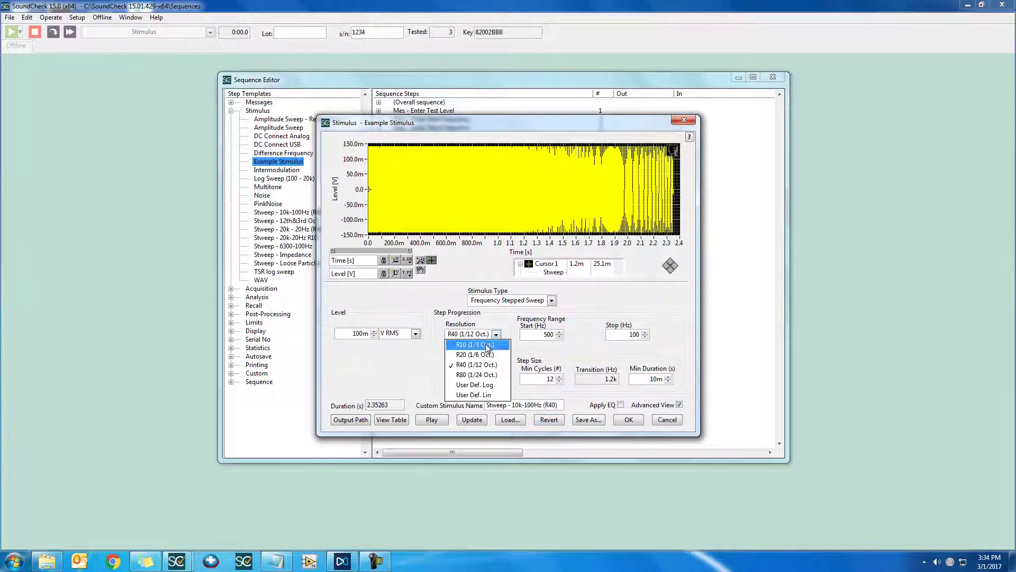
pyautogui.click(486, 348)
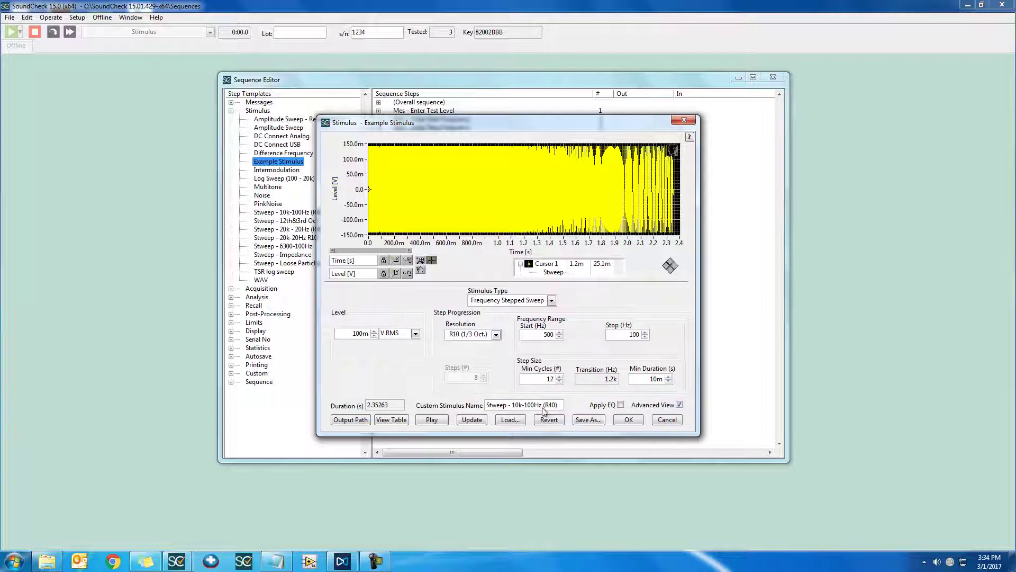
pyautogui.click(550, 422)
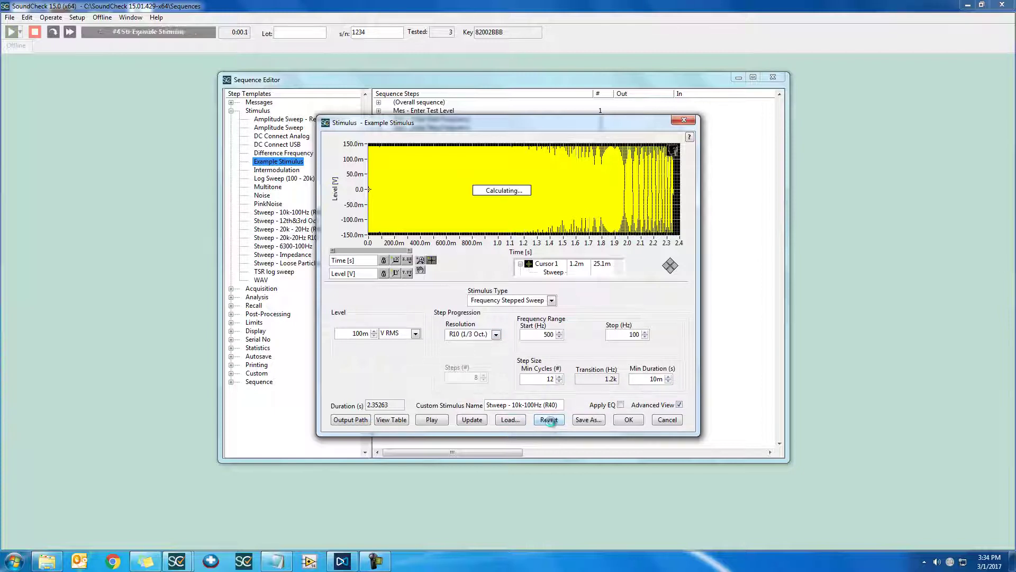
# Step: Load the Multitone.Sti stimulus file into the step, and revert to the saved Example Stimulus settings
pyautogui.click(510, 421)
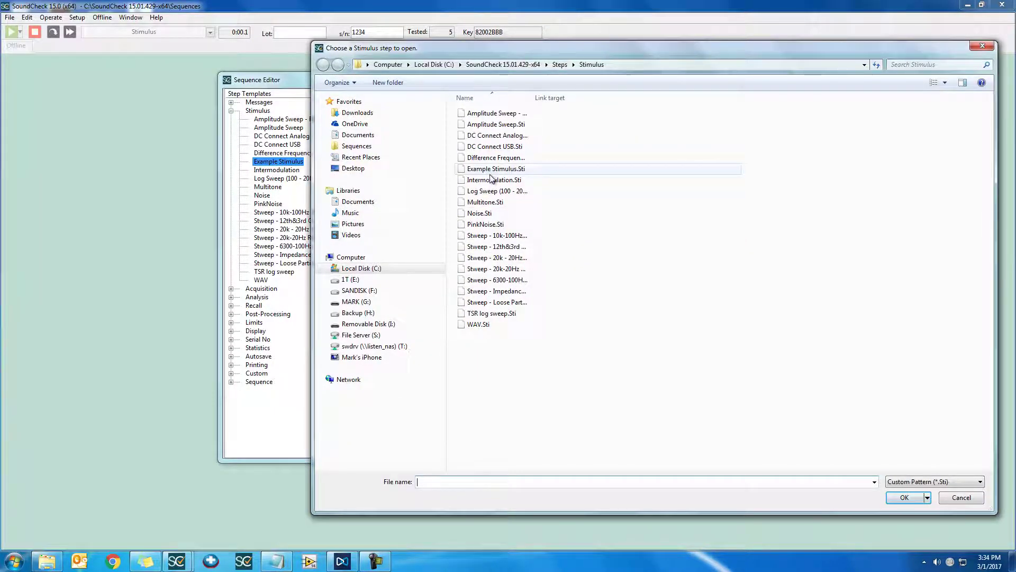
pyautogui.click(494, 193)
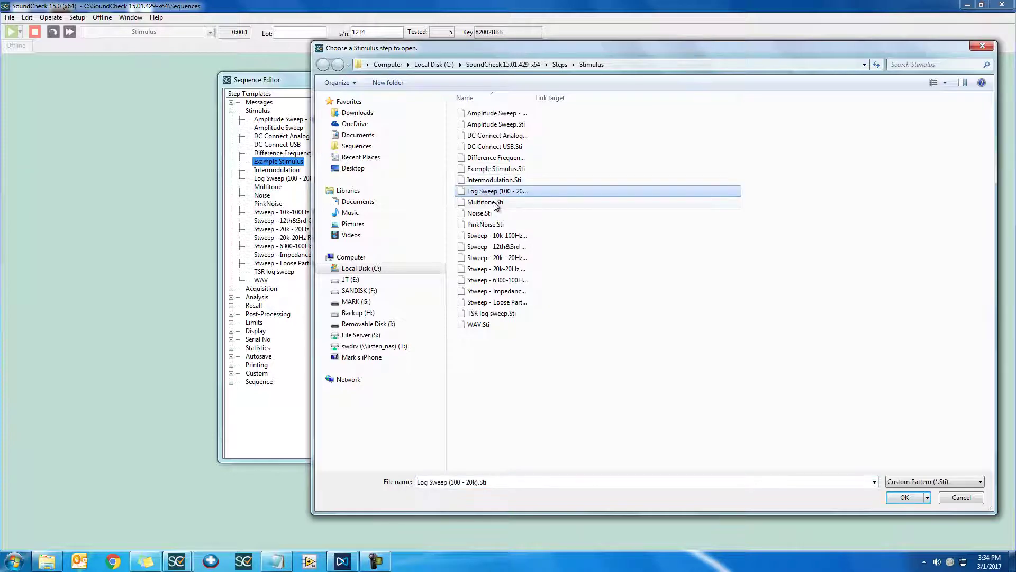
pyautogui.doubleClick(485, 202)
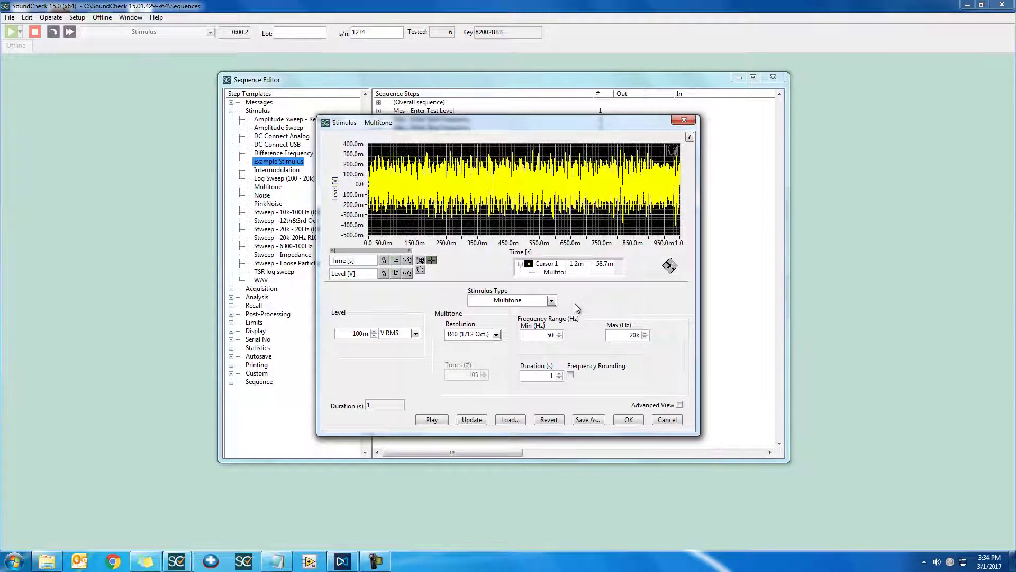
pyautogui.click(547, 421)
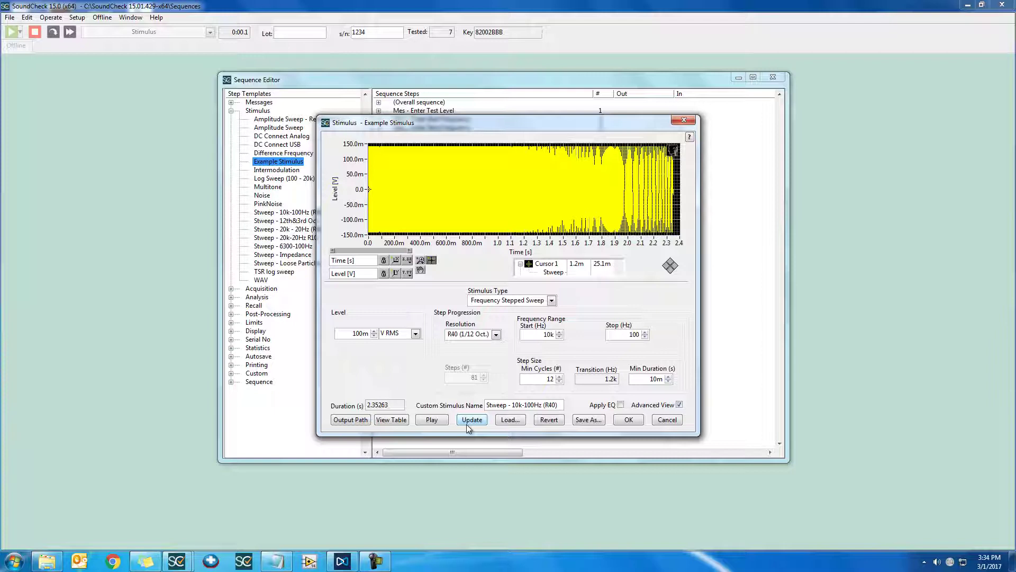
# Step: Set the stimulus level to 1 V RMS and update the waveform graph
pyautogui.click(469, 427)
pyautogui.click(354, 330)
pyautogui.doubleClick(354, 332)
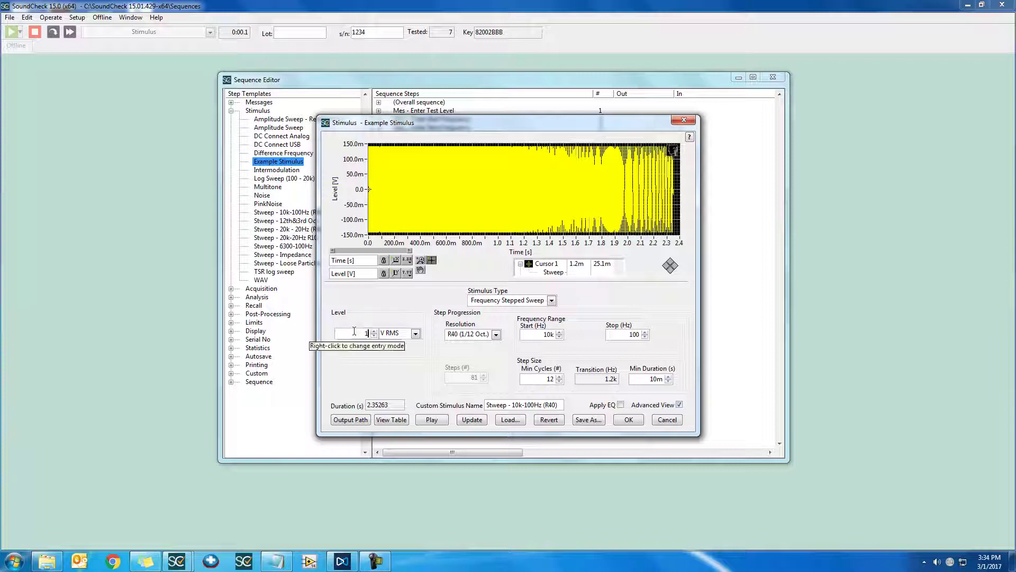
pyautogui.write('1')
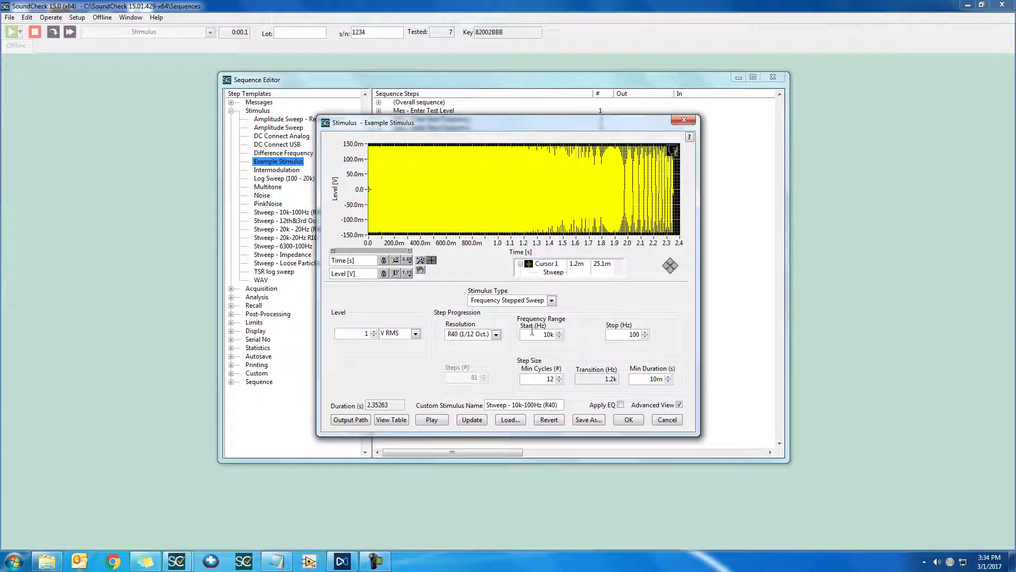
pyautogui.click(480, 421)
pyautogui.click(476, 420)
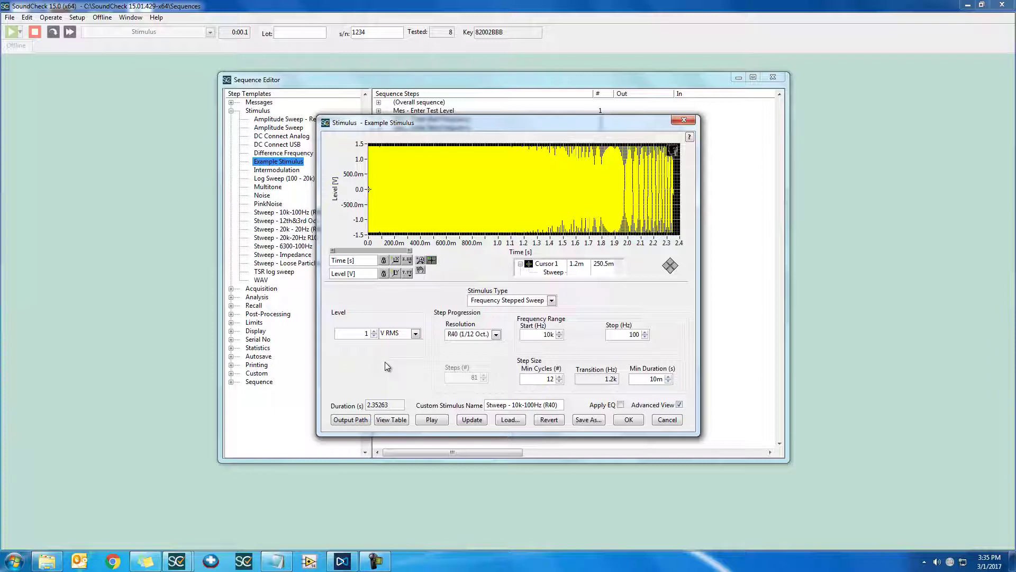
# Step: Change the output signal path of the Example Stimulus step to Mouth Sim
pyautogui.click(350, 422)
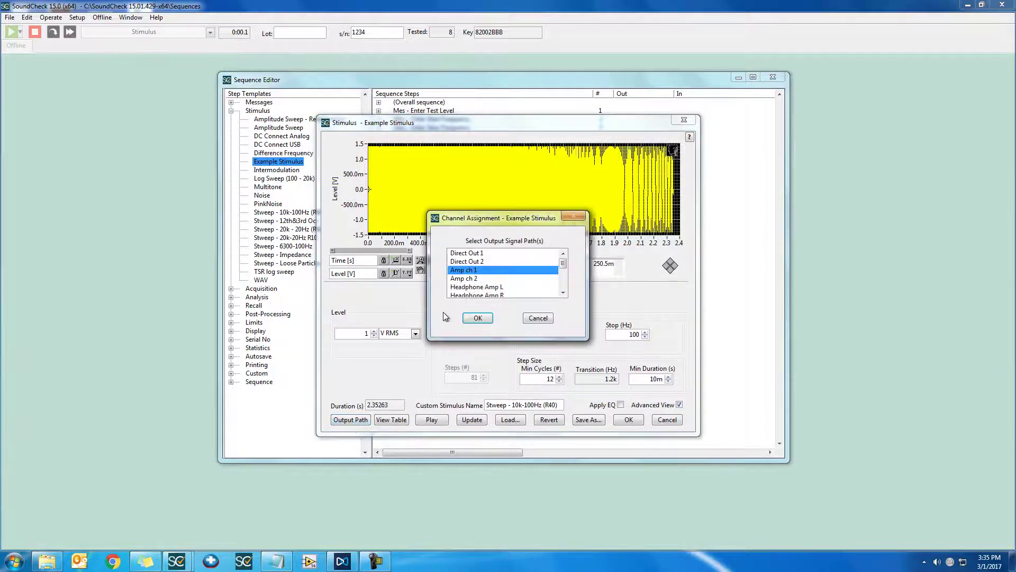
pyautogui.click(496, 288)
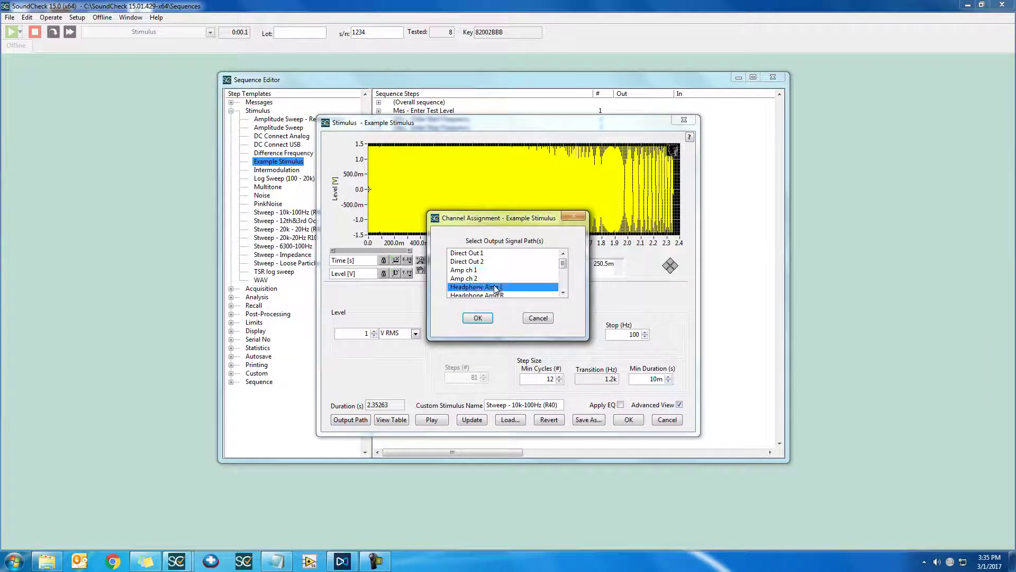
pyautogui.scroll(-1, 496, 289)
pyautogui.click(496, 287)
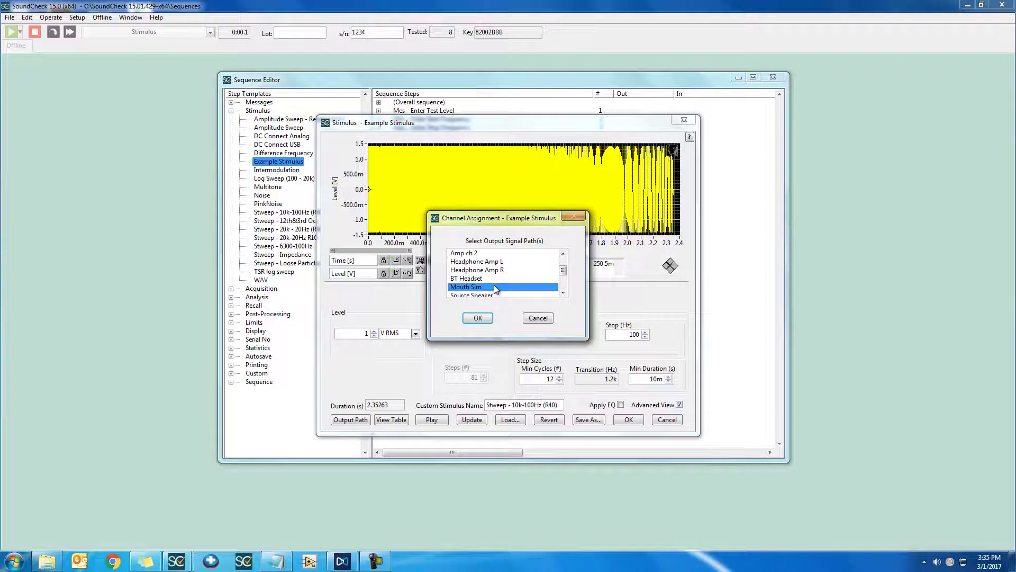
pyautogui.click(479, 320)
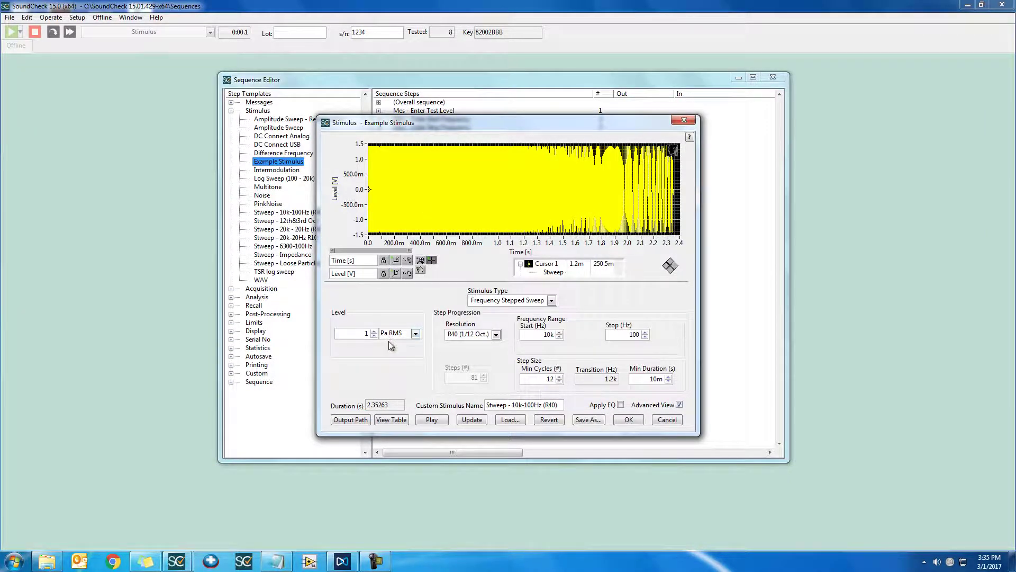
# Step: Update and accept the Example Stimulus settings, and select its waveform in the Memory List
pyautogui.click(479, 421)
pyautogui.click(627, 421)
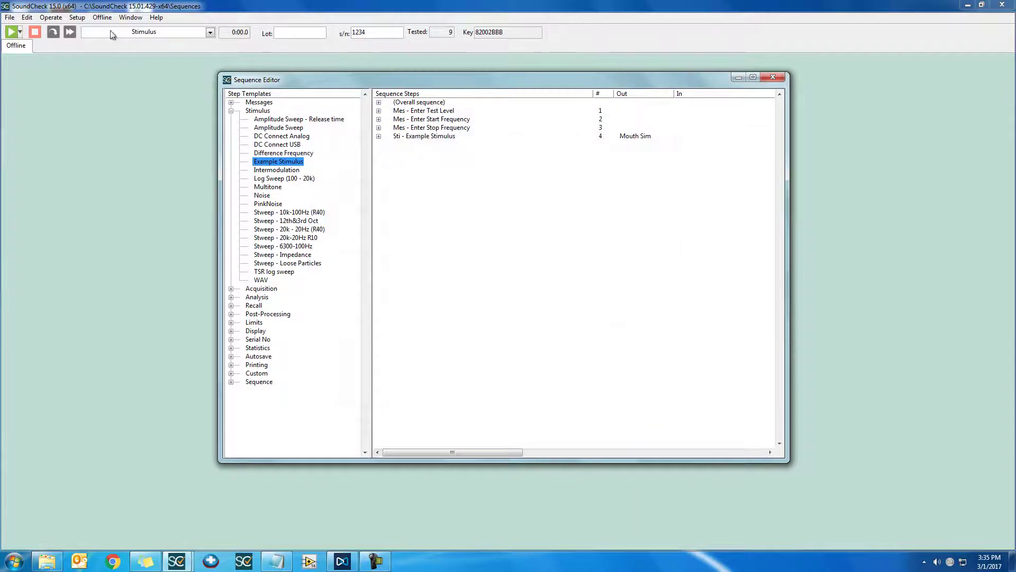
pyautogui.click(85, 20)
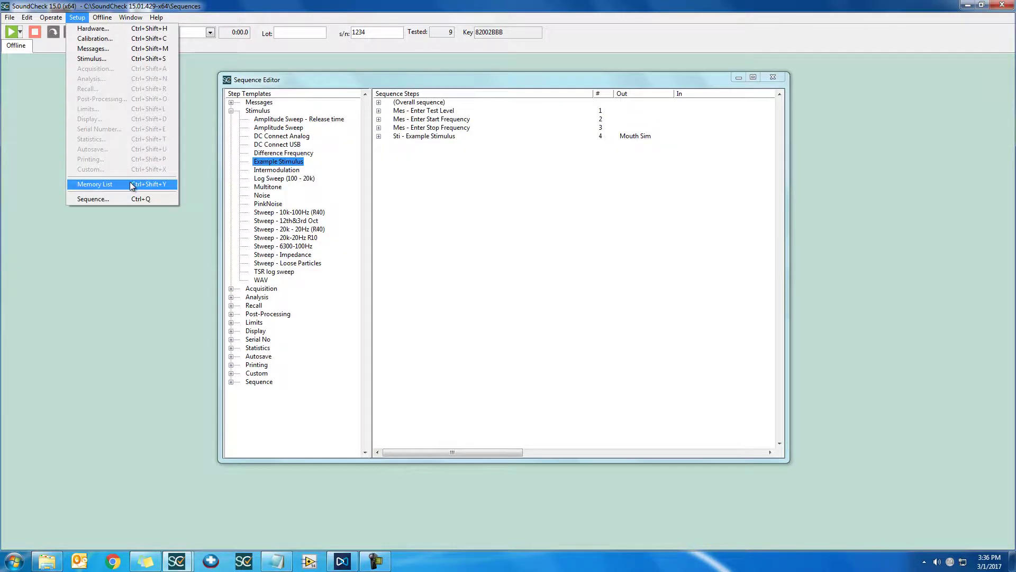
pyautogui.click(94, 184)
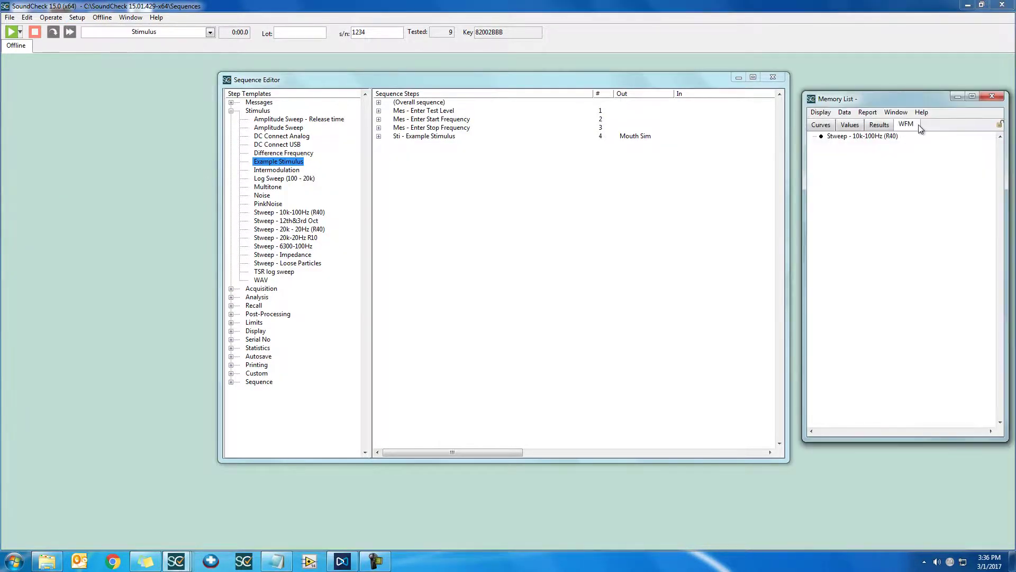
pyautogui.click(851, 138)
pyautogui.click(853, 176)
# Step: Reopen the Example Stimulus step, set its custom stimulus name to "Custom Name", and update its Memory List entry
pyautogui.doubleClick(442, 136)
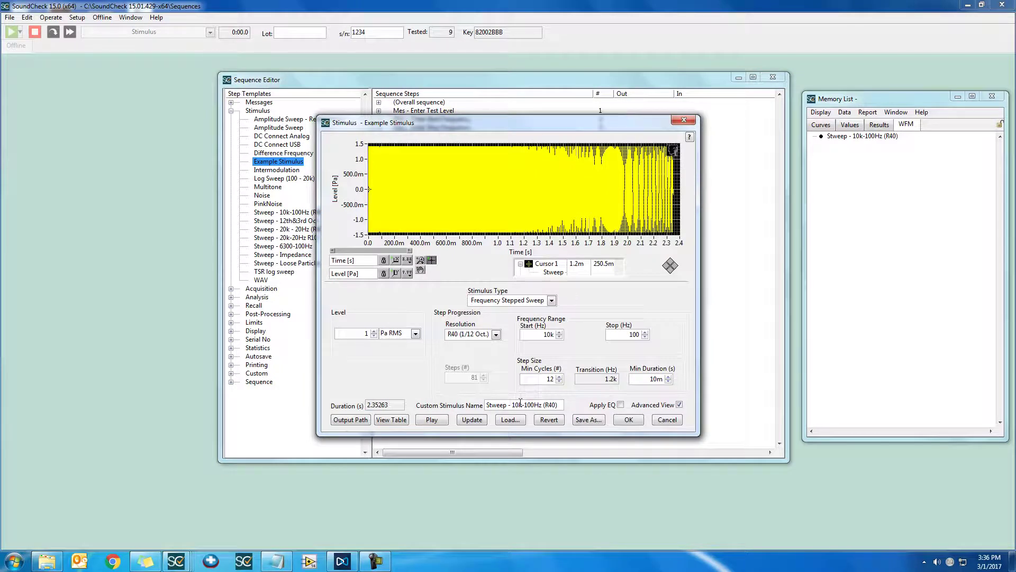
pyautogui.doubleClick(521, 404)
pyautogui.tripleClick(521, 404)
pyautogui.write('Custom')
pyautogui.press('BackSpace')
pyautogui.press('BackSpace')
pyautogui.click(472, 421)
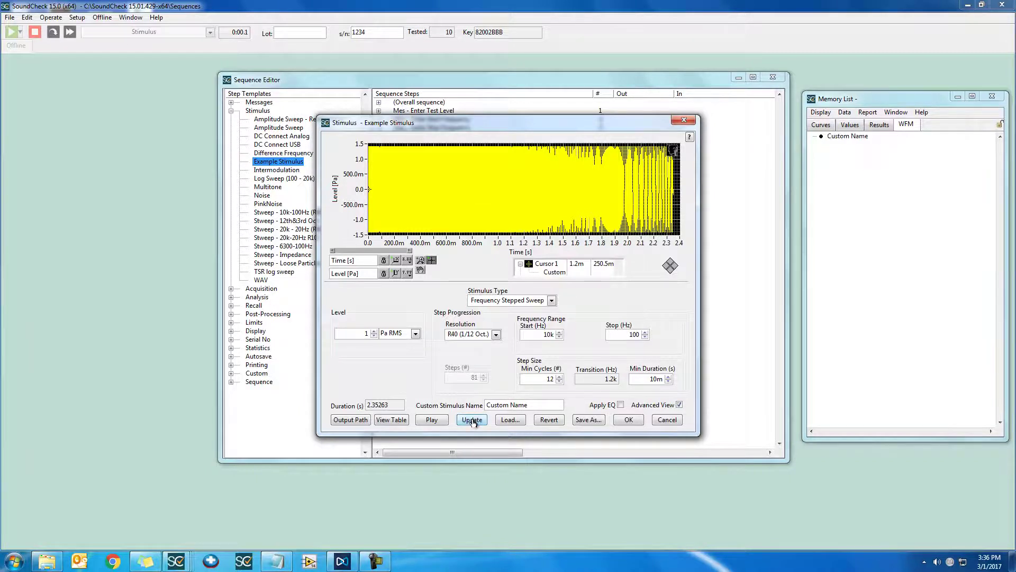
pyautogui.click(854, 137)
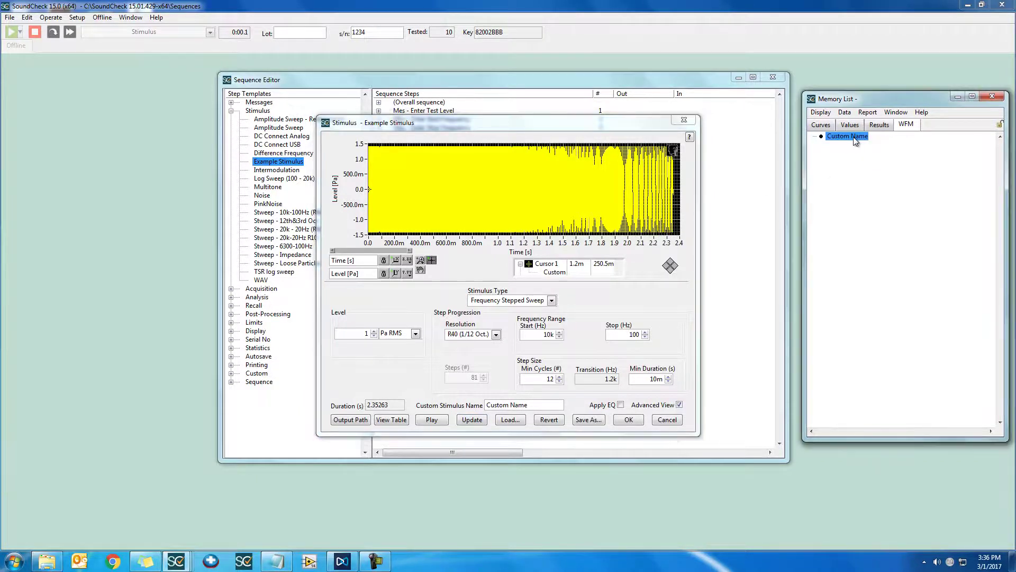
# Step: Apply EQ to the stimulus and update the waveform graph
pyautogui.click(431, 296)
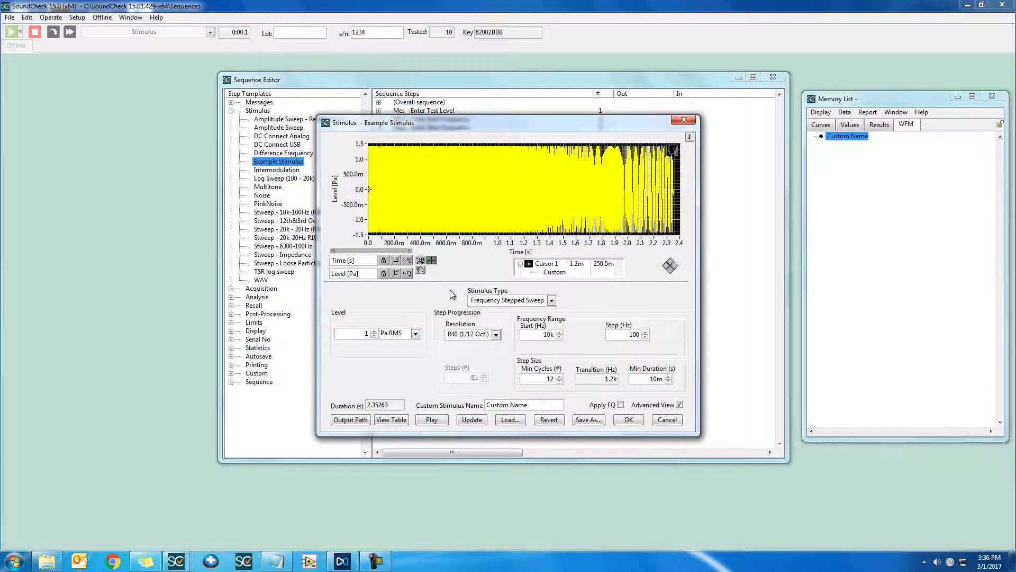
pyautogui.click(621, 404)
pyautogui.click(472, 419)
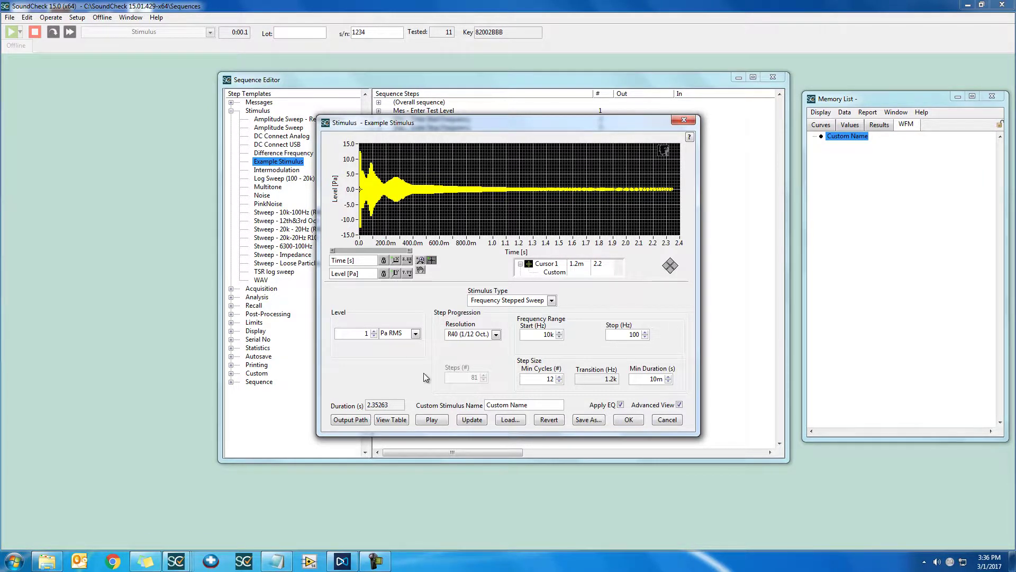
# Step: Change the stimulus output signal path to Direct Out 1 and update the waveform graph
pyautogui.click(350, 419)
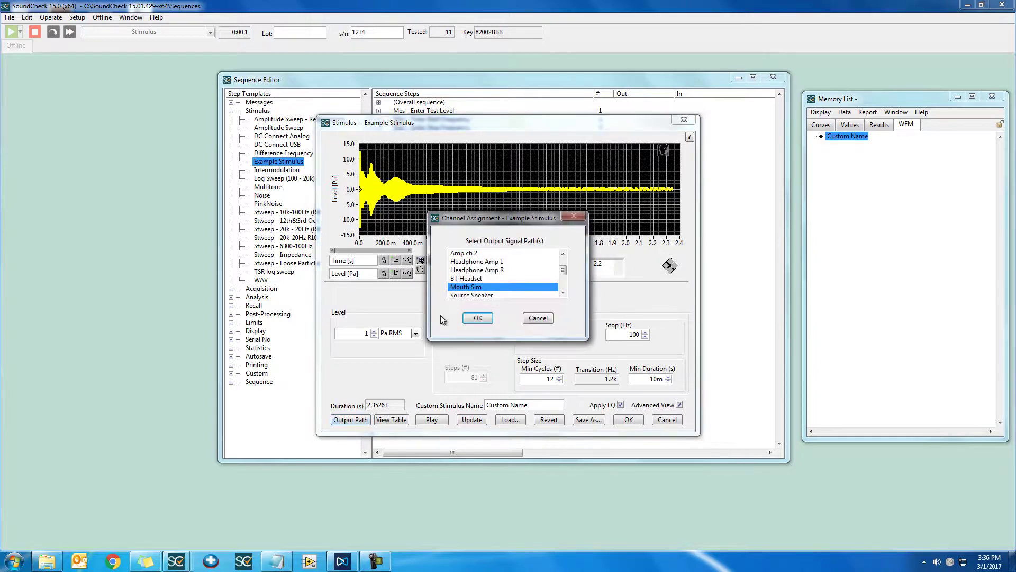
pyautogui.scroll(1, 486, 257)
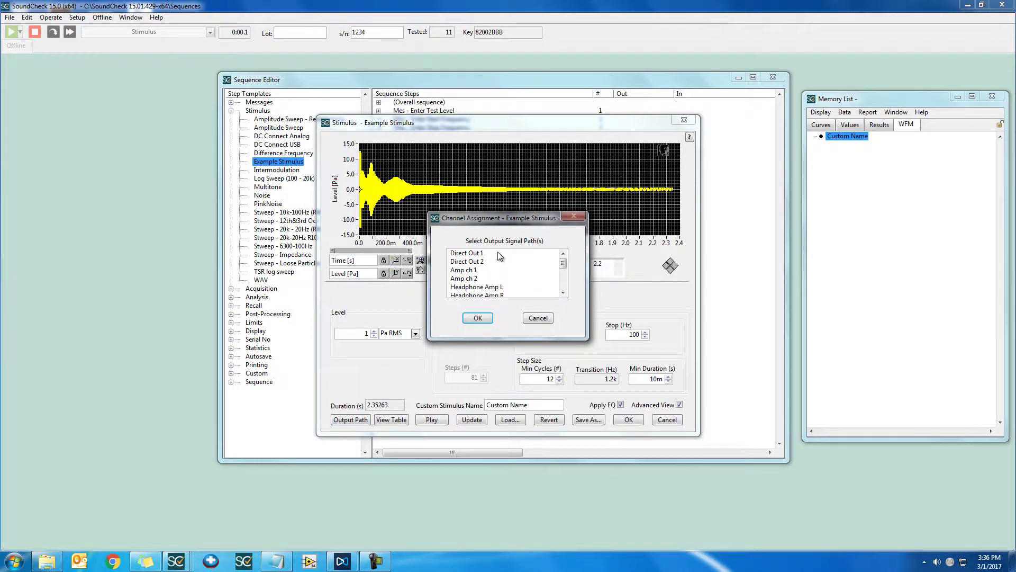
pyautogui.click(499, 254)
pyautogui.click(477, 318)
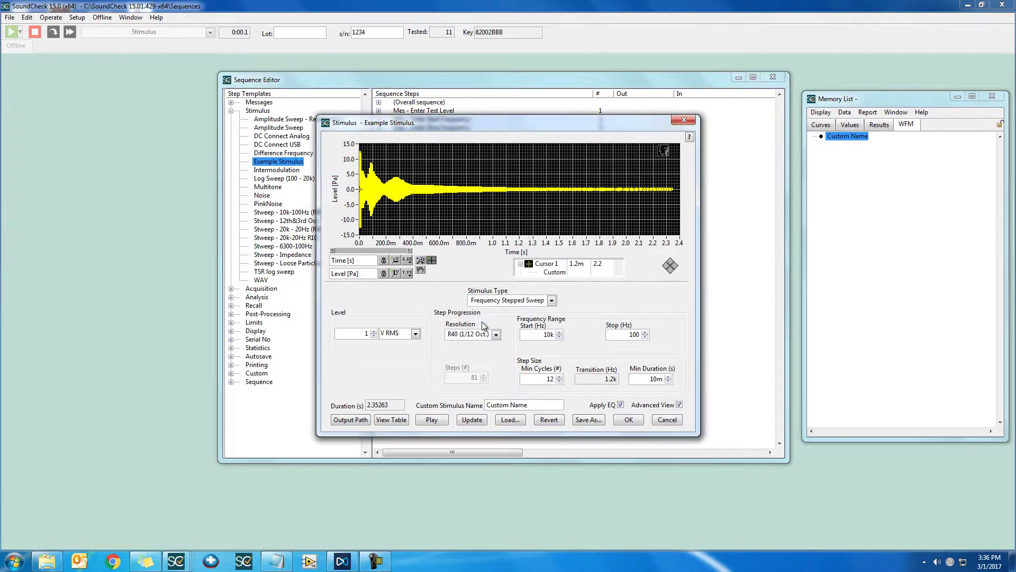
pyautogui.click(471, 420)
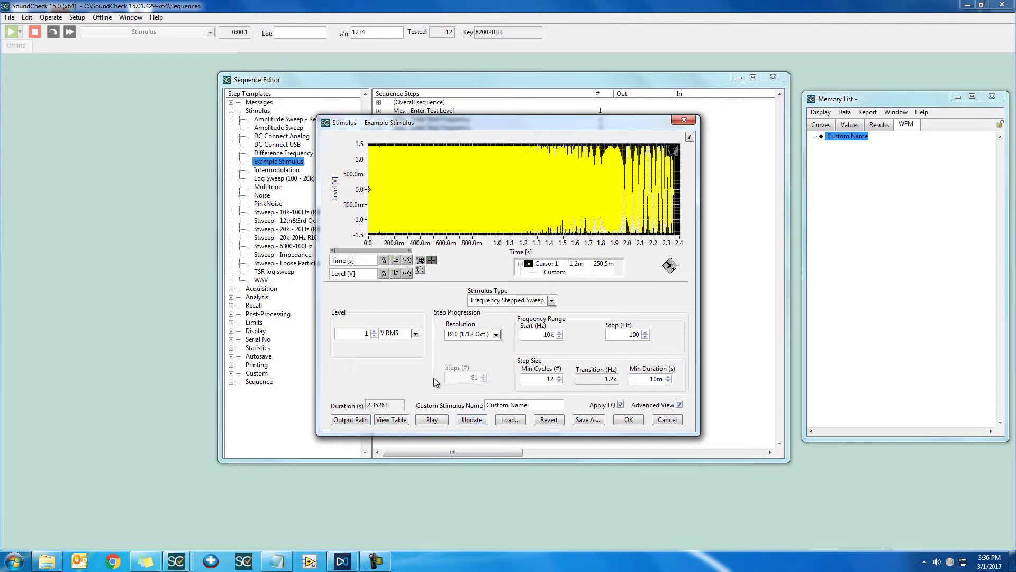
# Step: Update the Direct Out 1 waveform with EQ turned off for comparison, and turn EQ back on
pyautogui.click(620, 404)
pyautogui.click(470, 422)
pyautogui.click(620, 404)
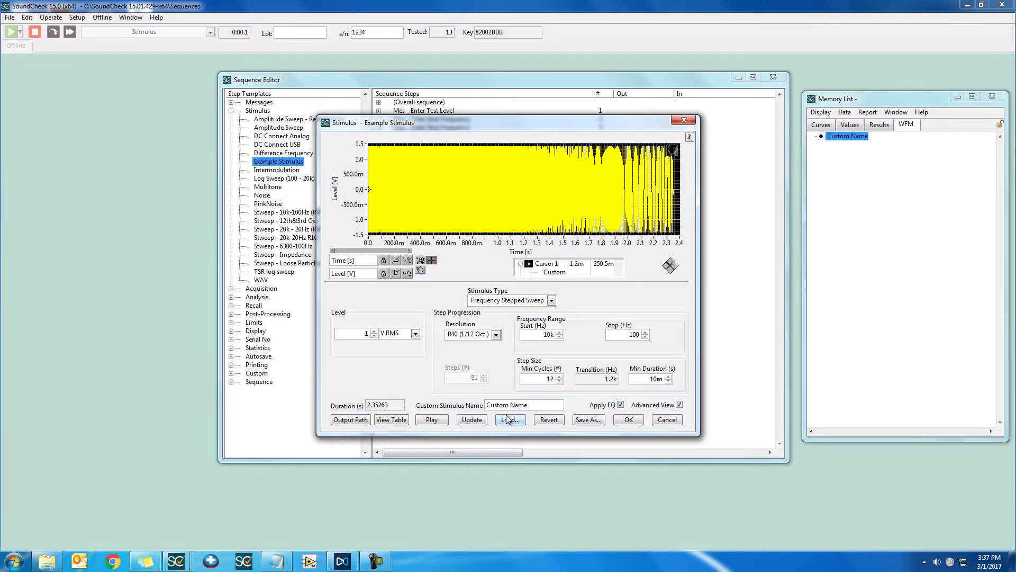